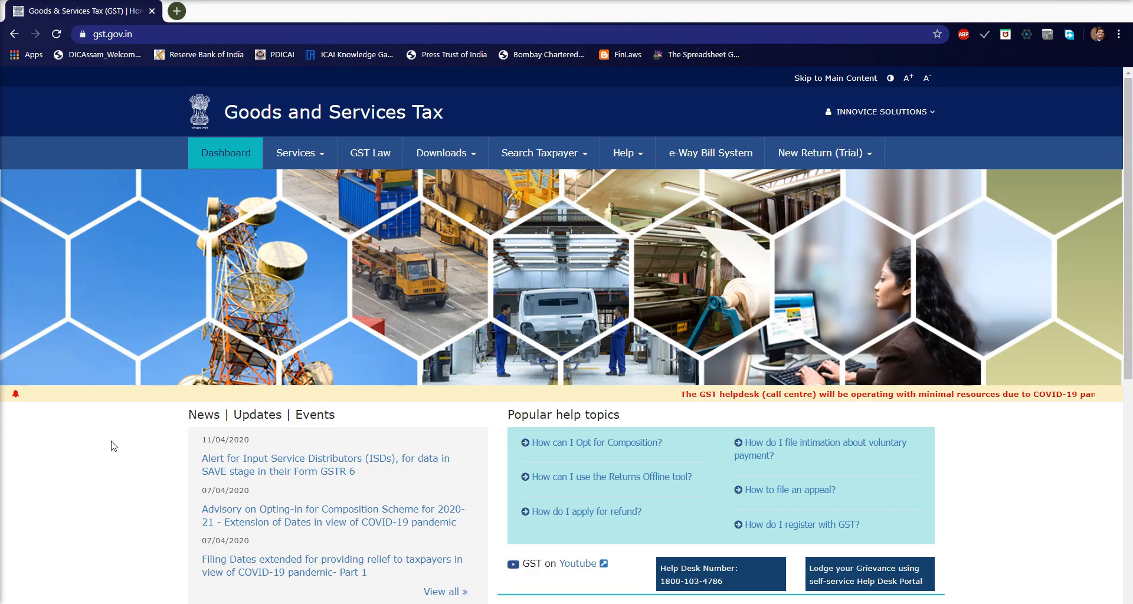
Open the Electronic Cash Ledger page from the ledger services
left_click(321, 158)
mouse_move(300, 187)
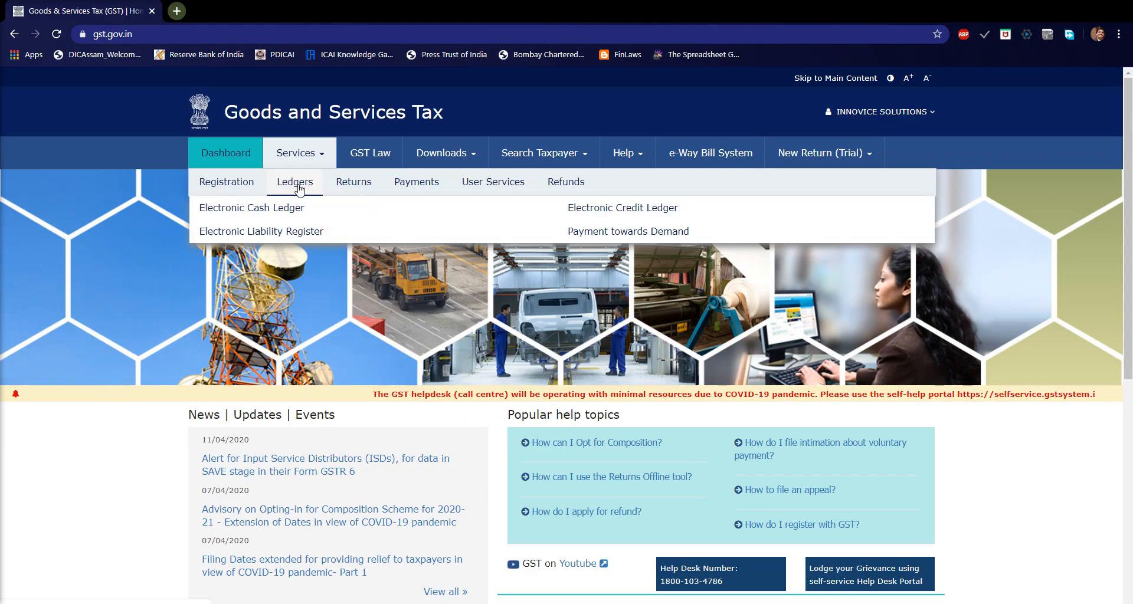
left_click(275, 212)
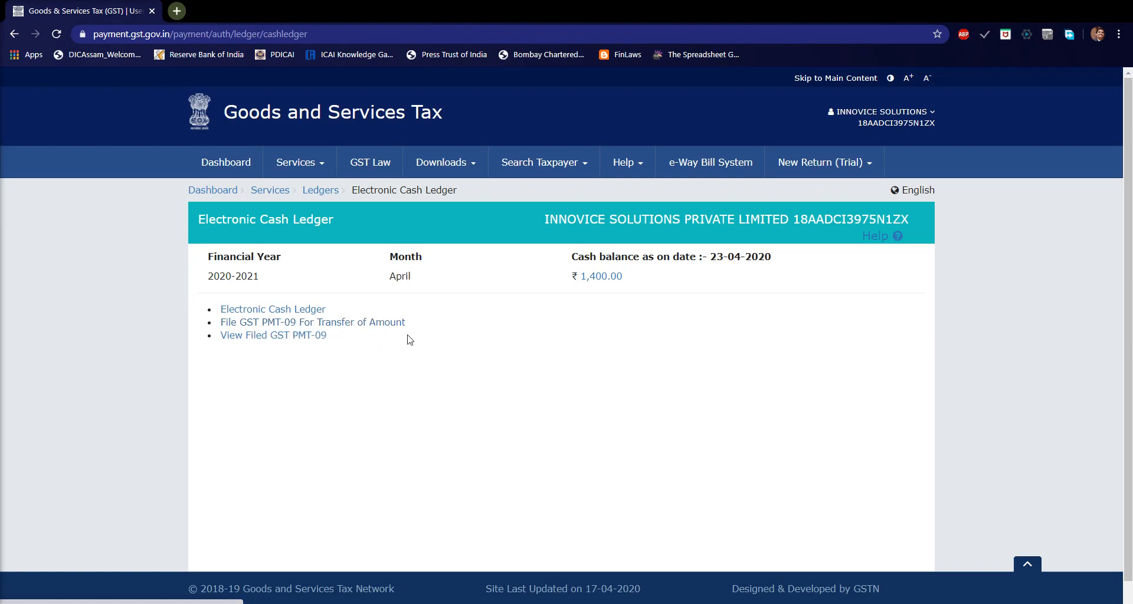
Examine the cash balance breakdown, checking the penalty amounts under Central Tax and State Tax, and close it
left_click(608, 282)
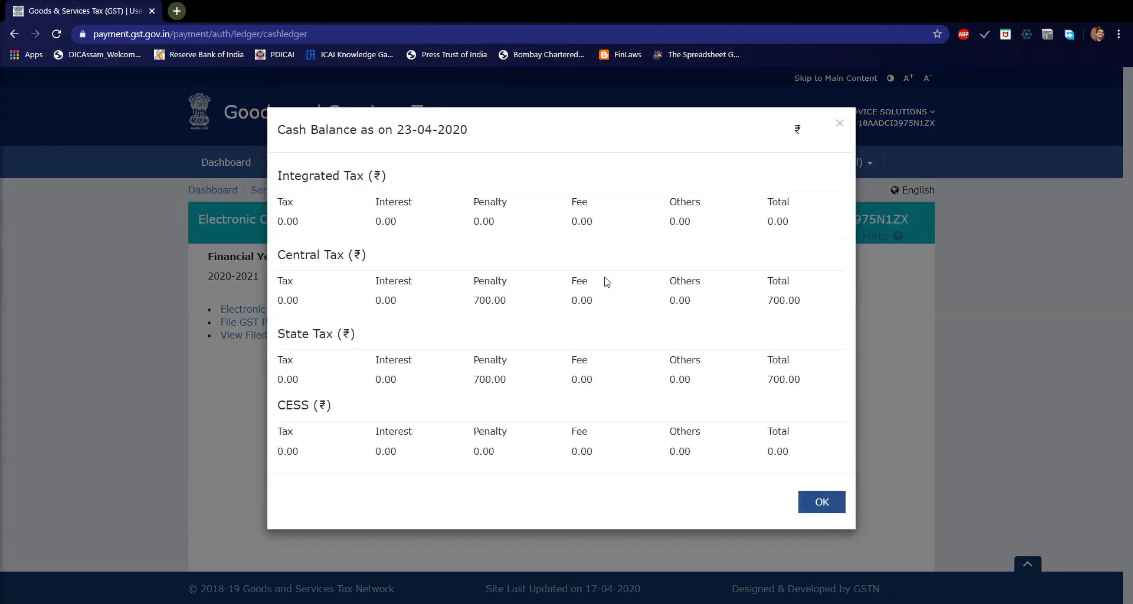
left_click_drag(471, 303, 525, 305)
left_click_drag(472, 381, 533, 388)
left_click(826, 501)
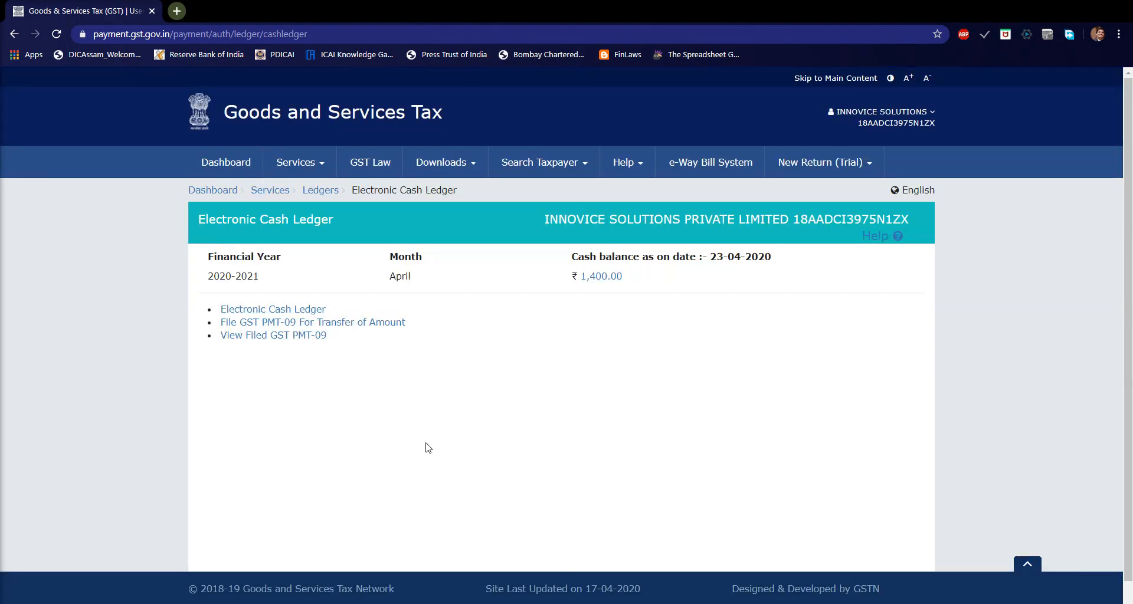
Open the GST PMT-09 transfer form and examine the available cash ledger balances and the updated balance preview
left_click(289, 324)
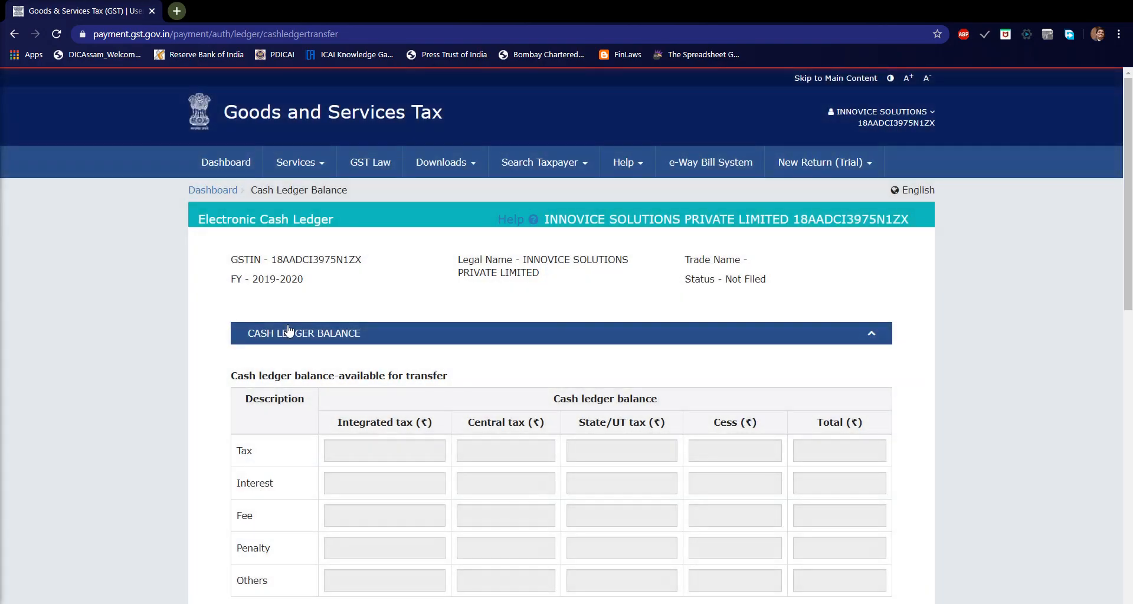
left_click_drag(1128, 146, 1131, 244)
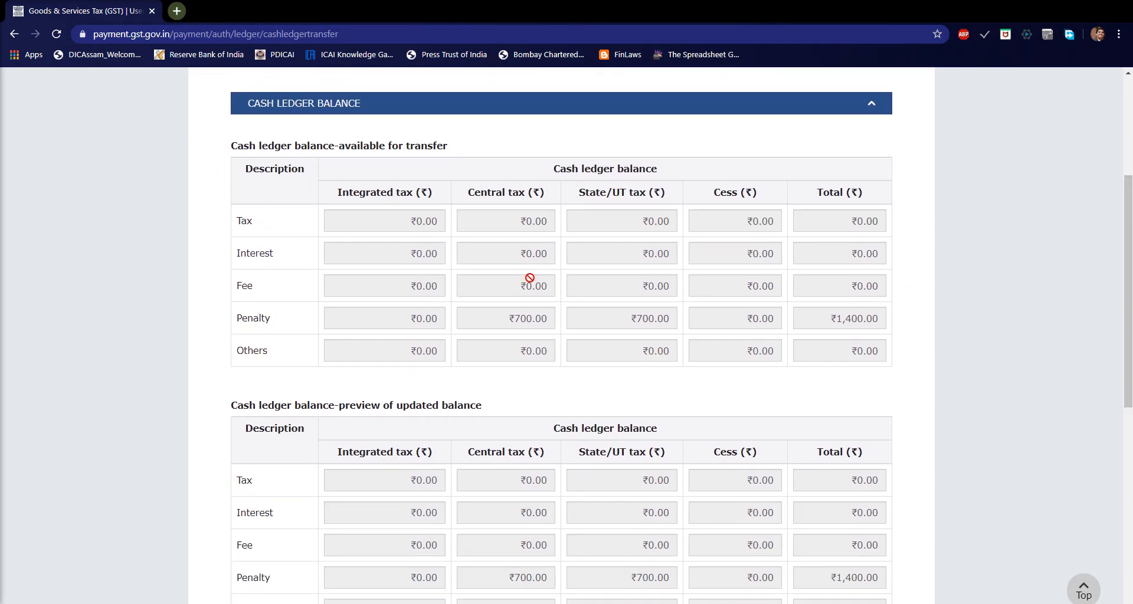
left_click_drag(1131, 329, 1131, 361)
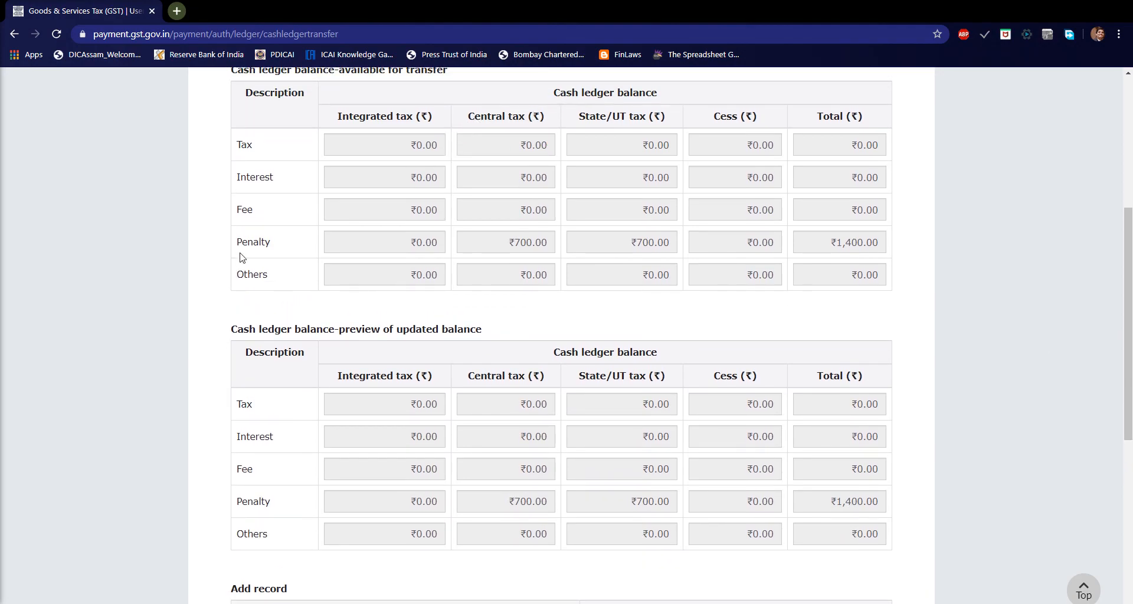
left_click_drag(238, 247, 286, 246)
left_click(518, 241)
left_click_drag(518, 241, 555, 241)
left_click_drag(627, 242, 673, 246)
left_click_drag(509, 147, 547, 147)
left_click_drag(1131, 307, 1131, 404)
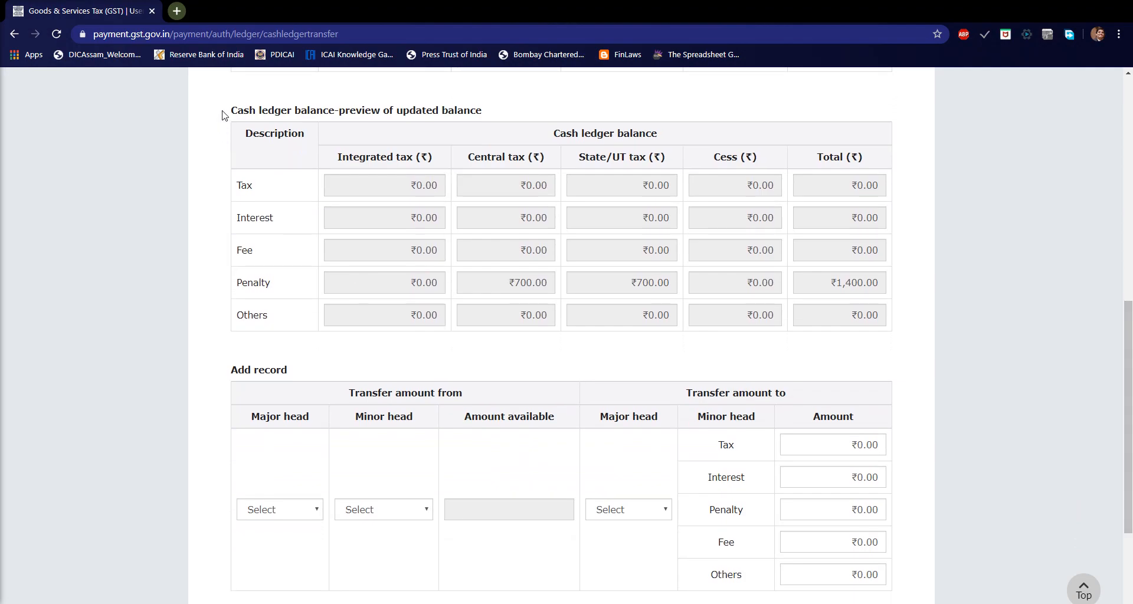
left_click_drag(232, 111, 505, 109)
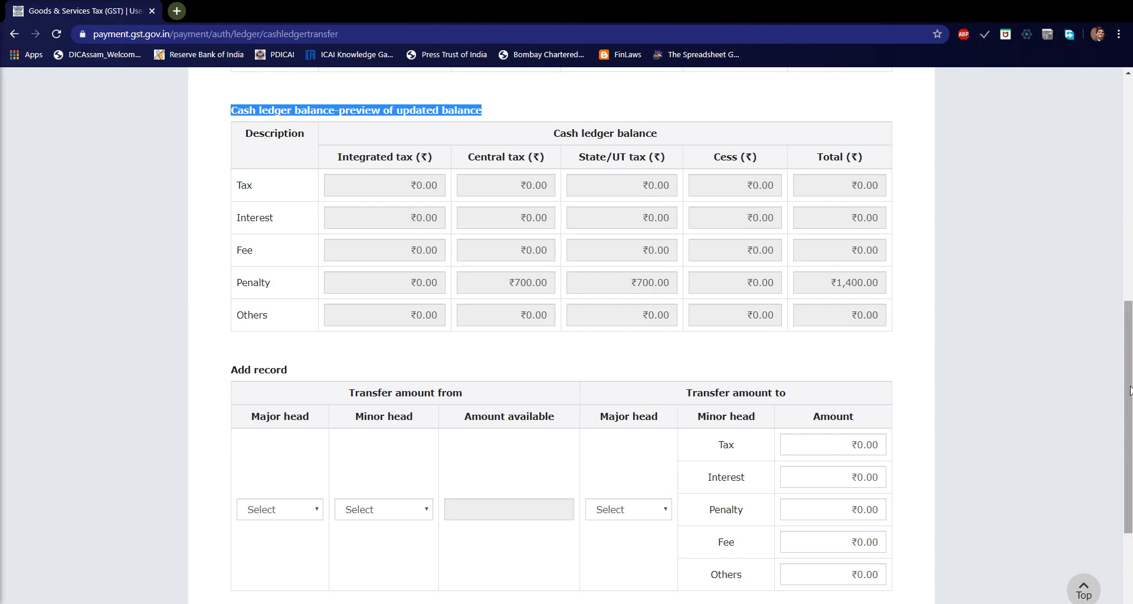
In the Add record table, set the transfer source to major head CGST and minor head Penalty
left_click_drag(1131, 391, 1131, 464)
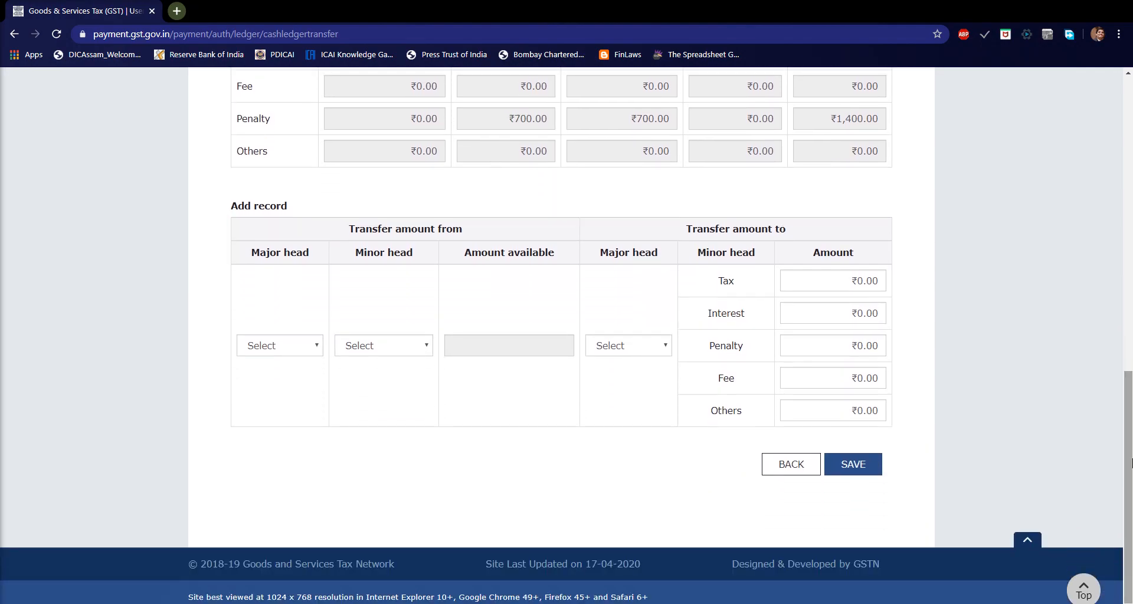
triple_click(252, 206)
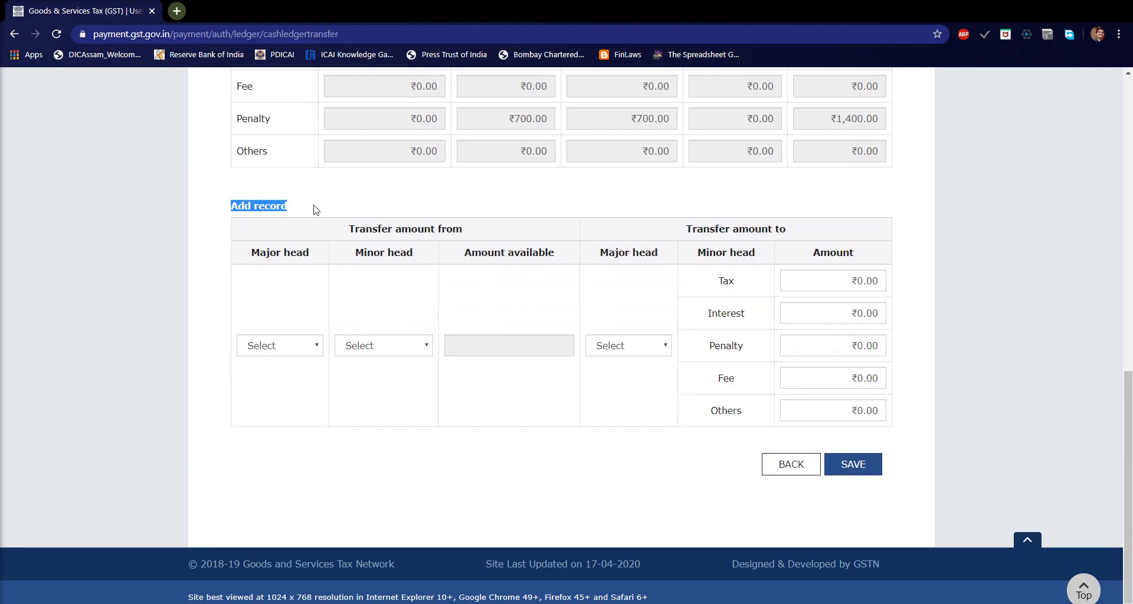
left_click(316, 348)
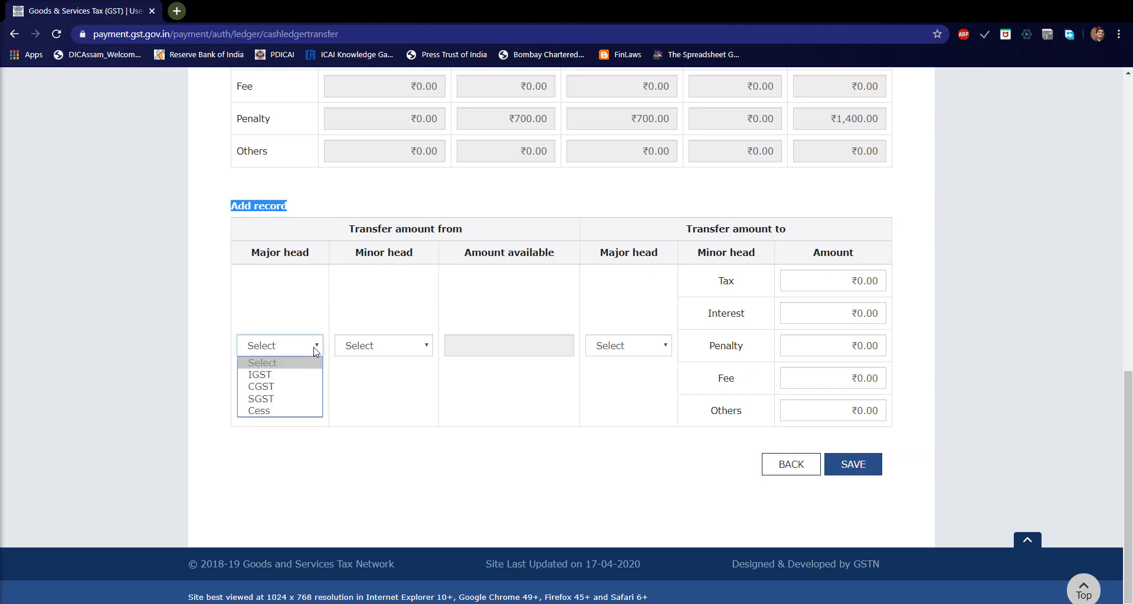
left_click(274, 387)
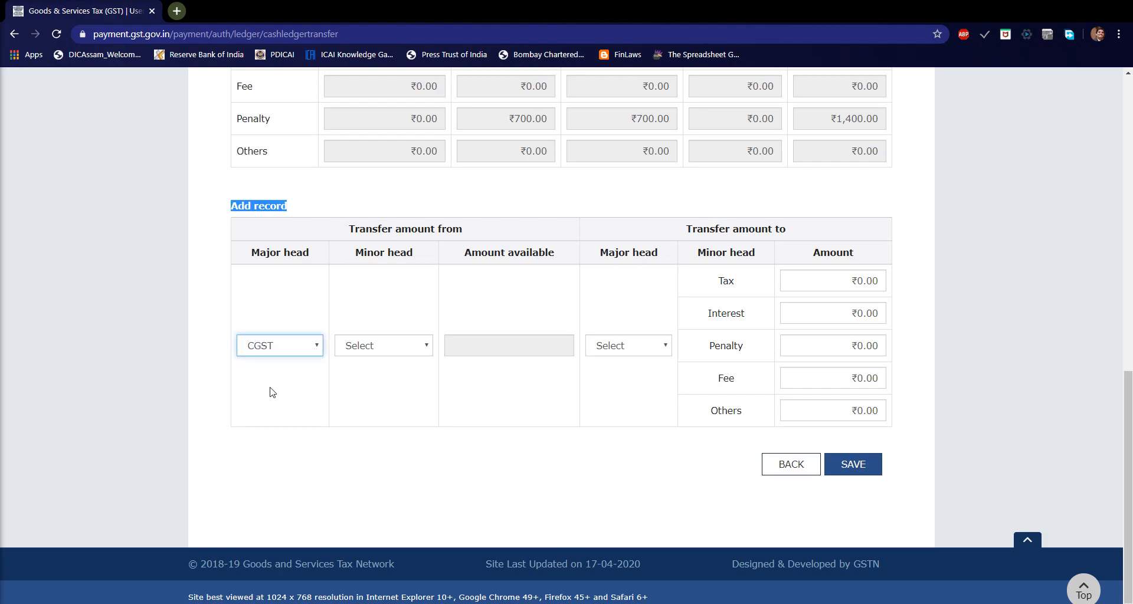
left_click(415, 349)
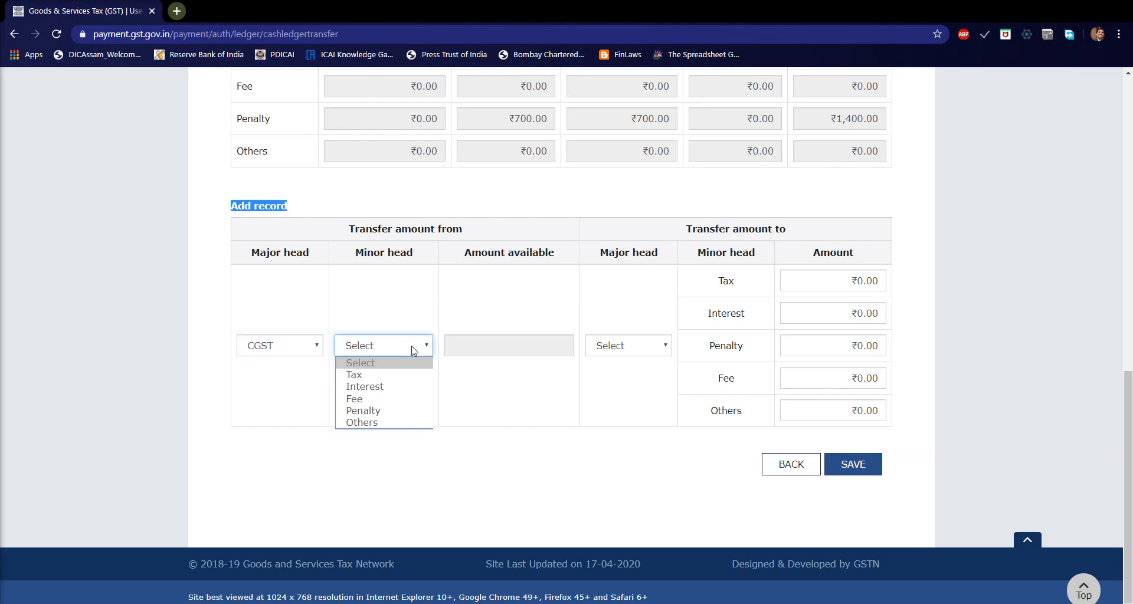
left_click(372, 415)
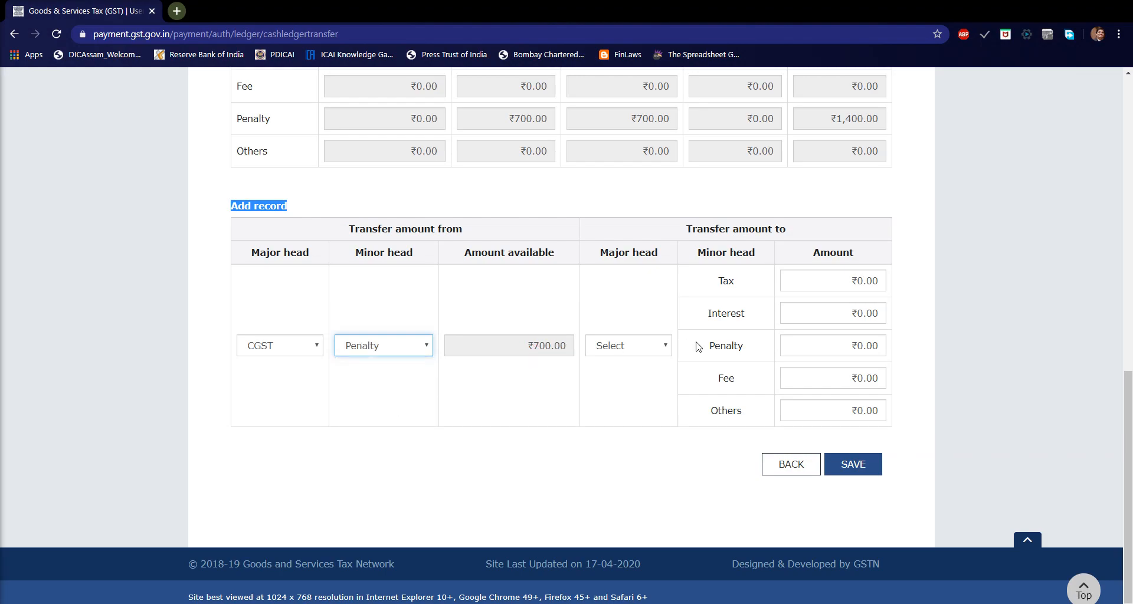
Set the destination major head to CGST with 700 under Tax, and save the transfer record with confirmation
left_click(685, 228)
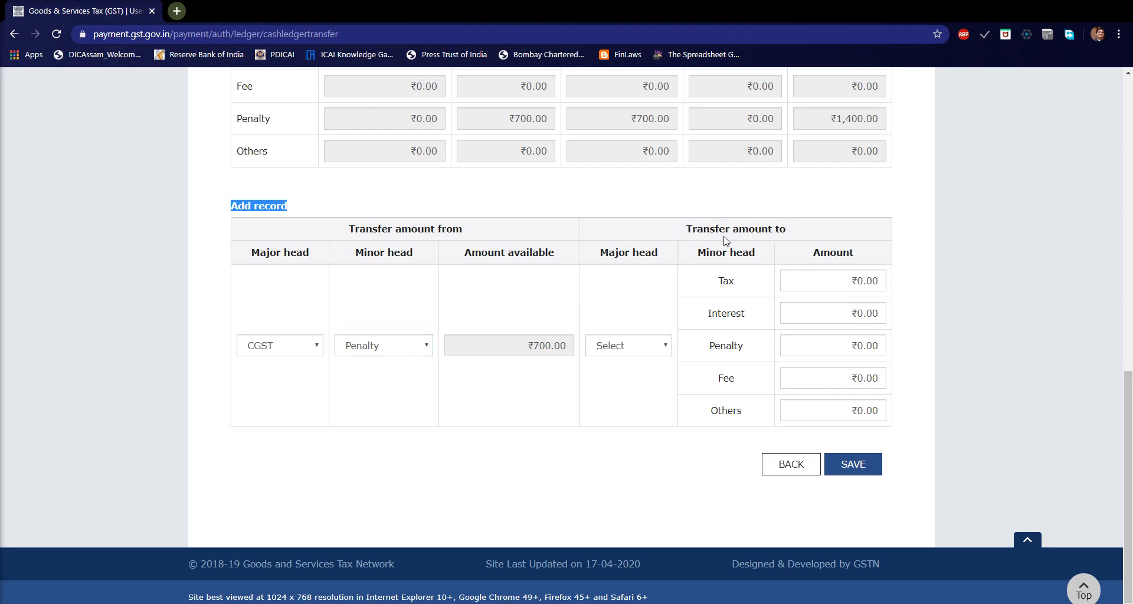
left_click(655, 353)
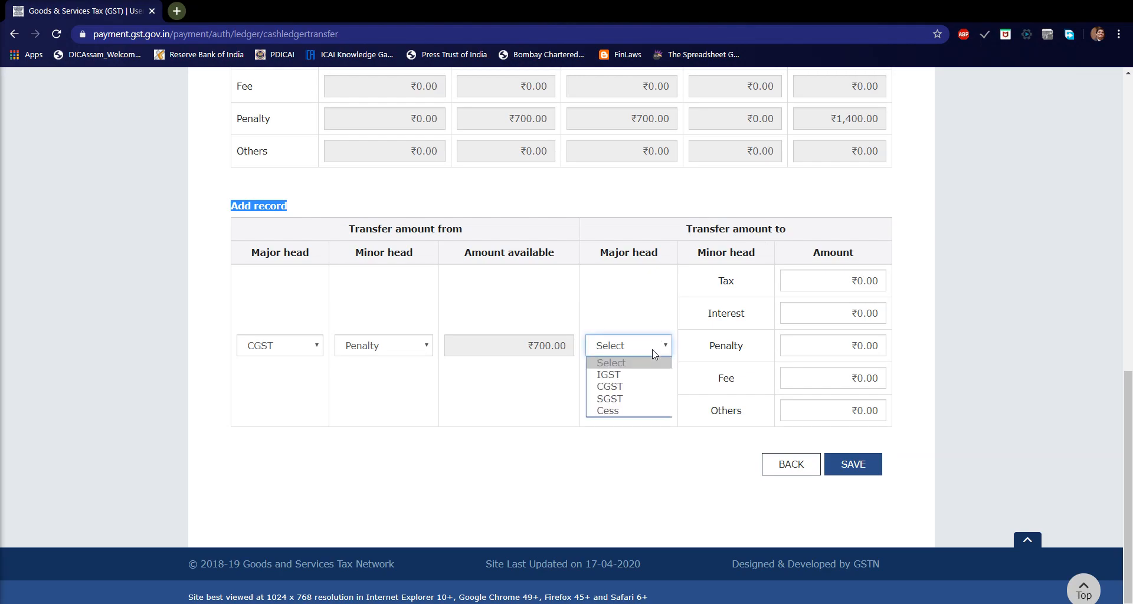
left_click(612, 387)
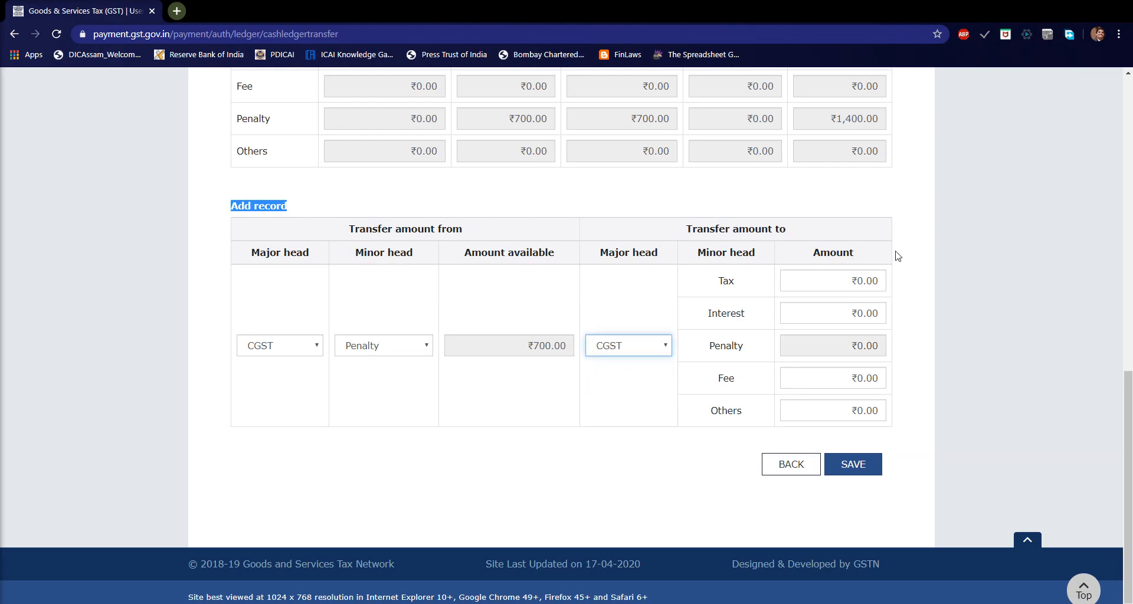
left_click(853, 281)
type("700")
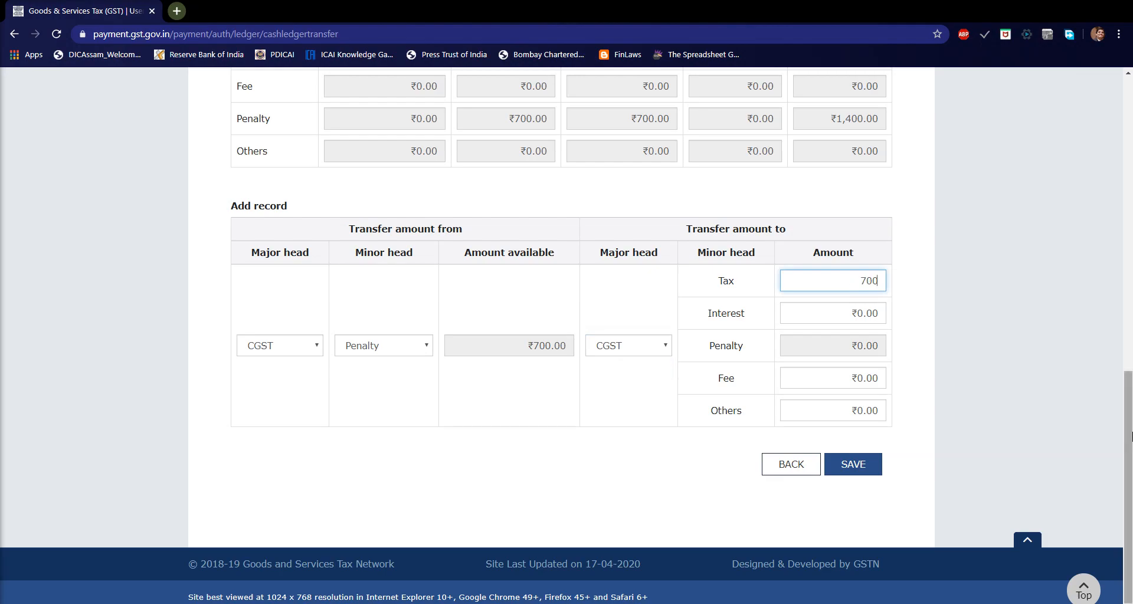
left_click(855, 466)
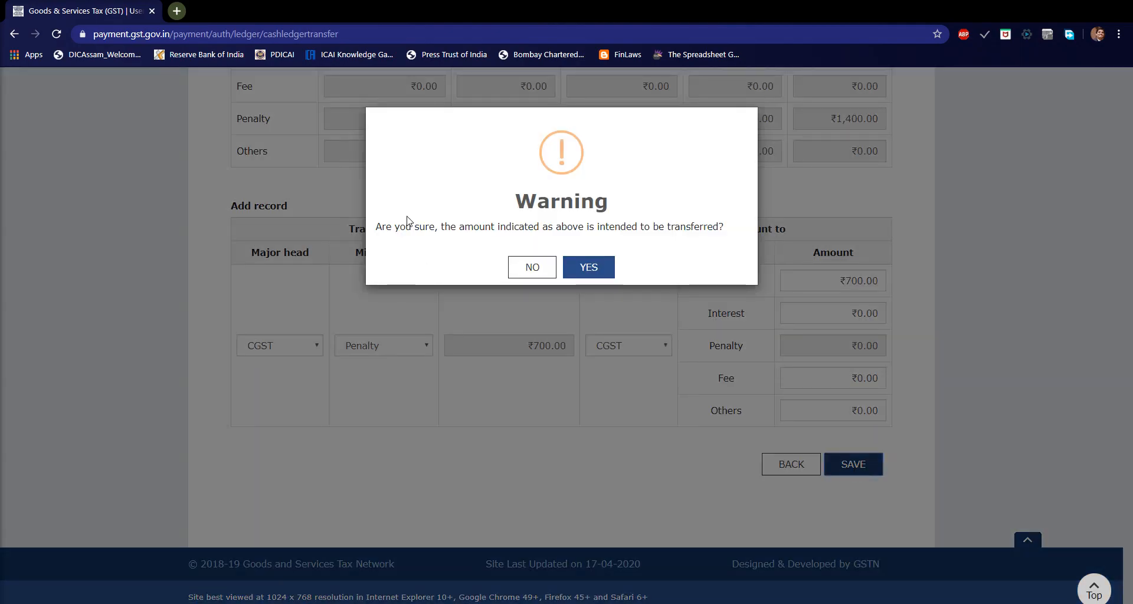
left_click(598, 268)
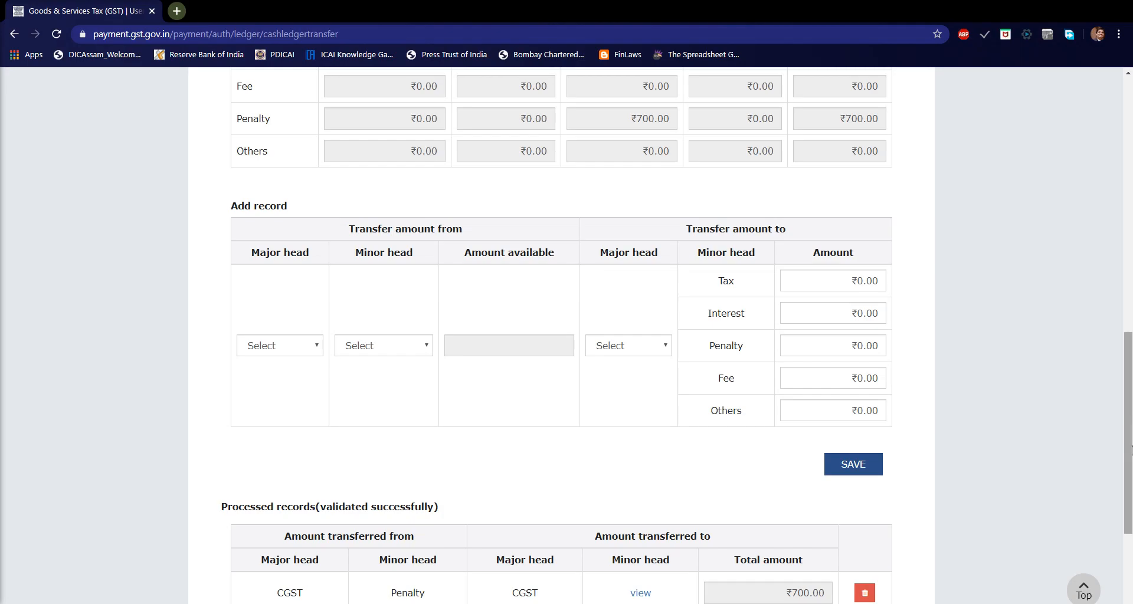
Review the processed transfer record and proceed to file it
scroll(1131, 453, "down", 3)
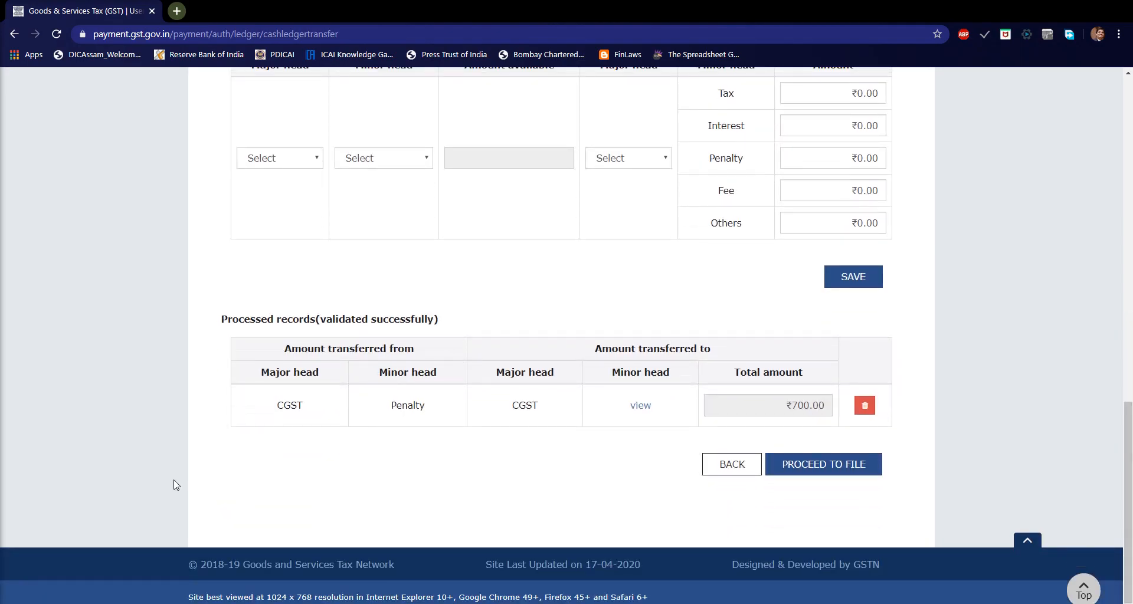
left_click_drag(223, 316, 463, 322)
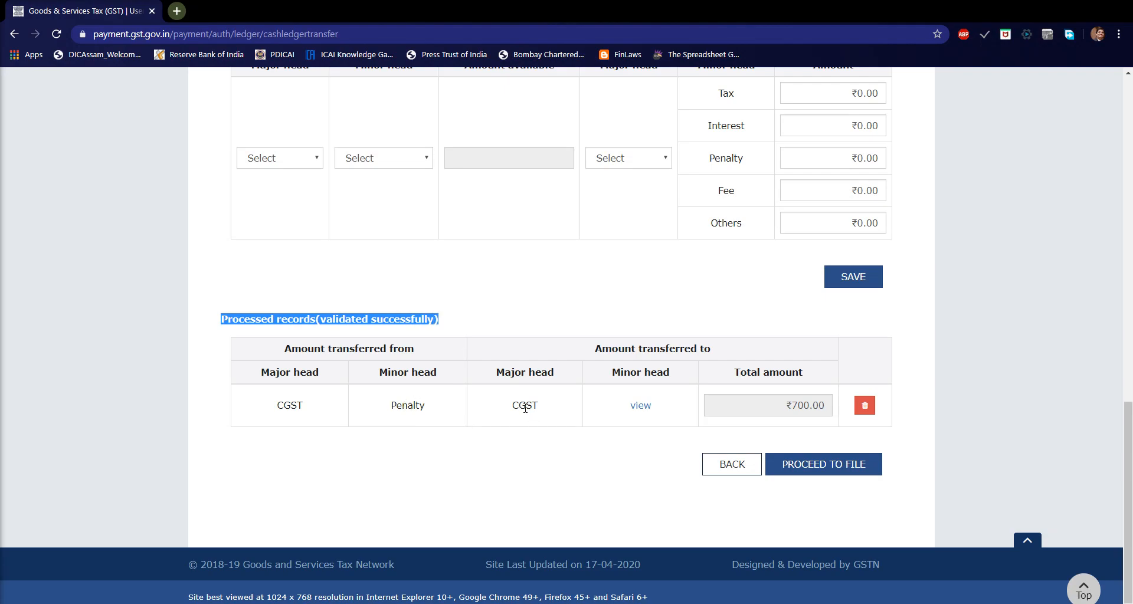
left_click(590, 405)
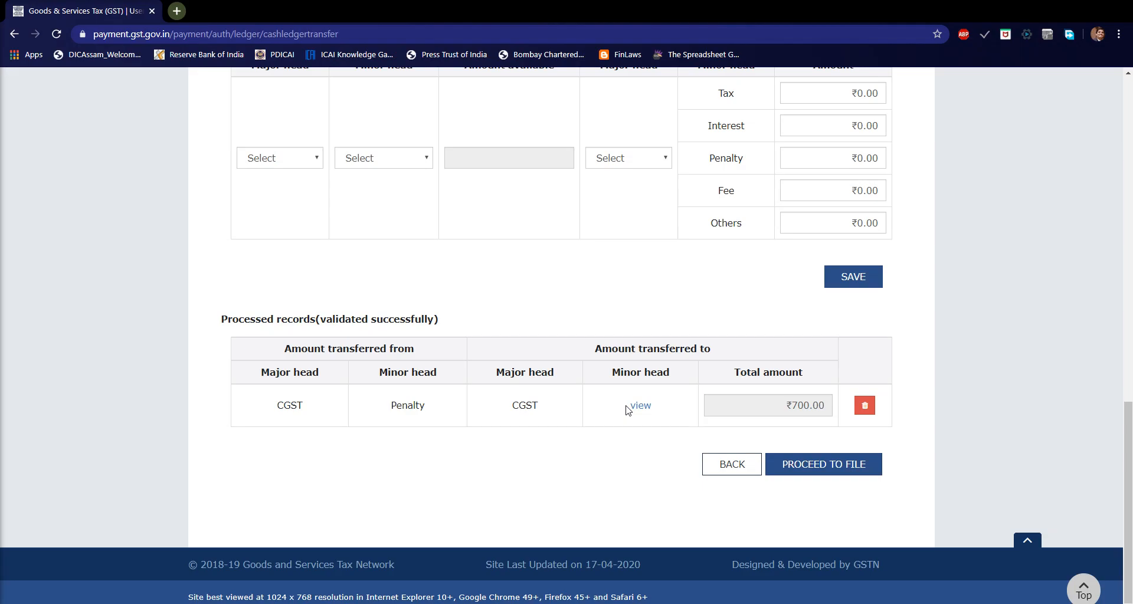
left_click(819, 466)
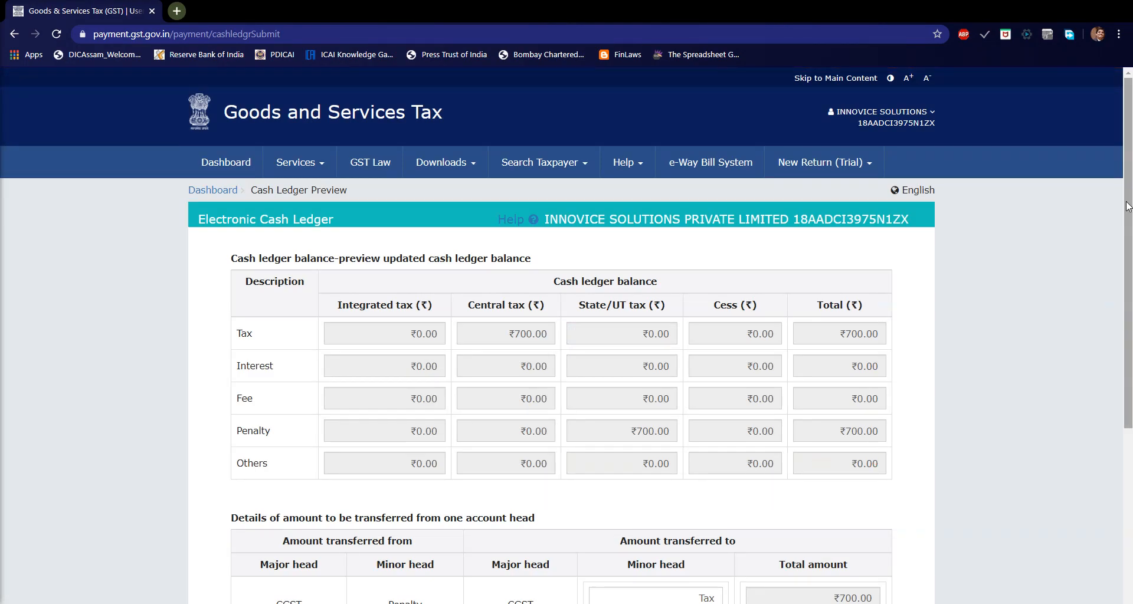
Submit GST PMT-09 for filing with the verification declaration accepted and the authorised signatory selected, confirming the transfer
left_click_drag(1128, 206, 1131, 362)
left_click(231, 471)
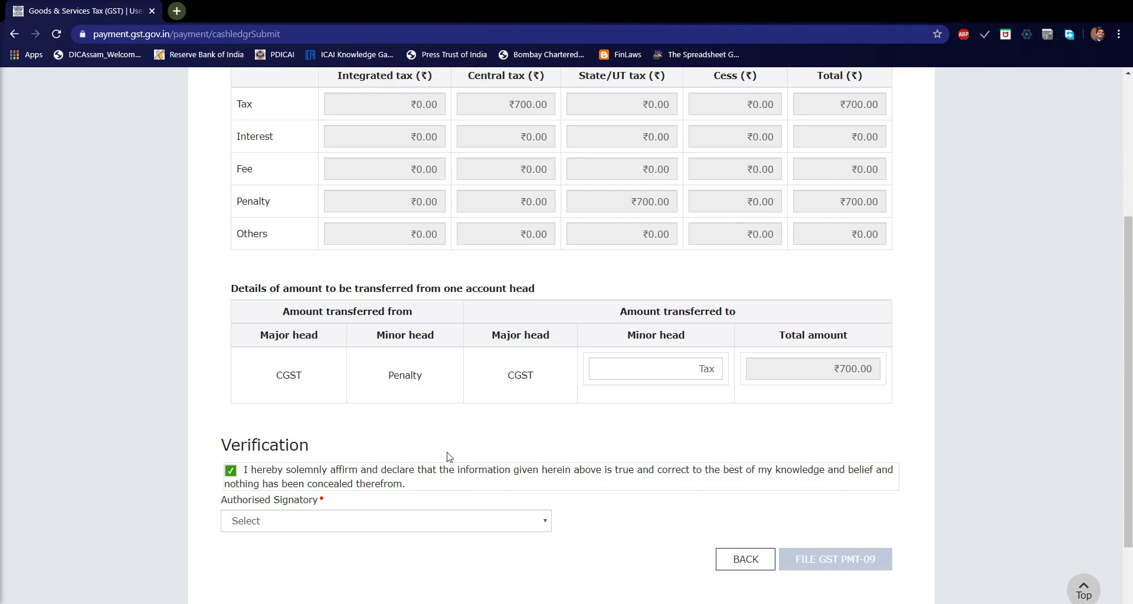
left_click(366, 527)
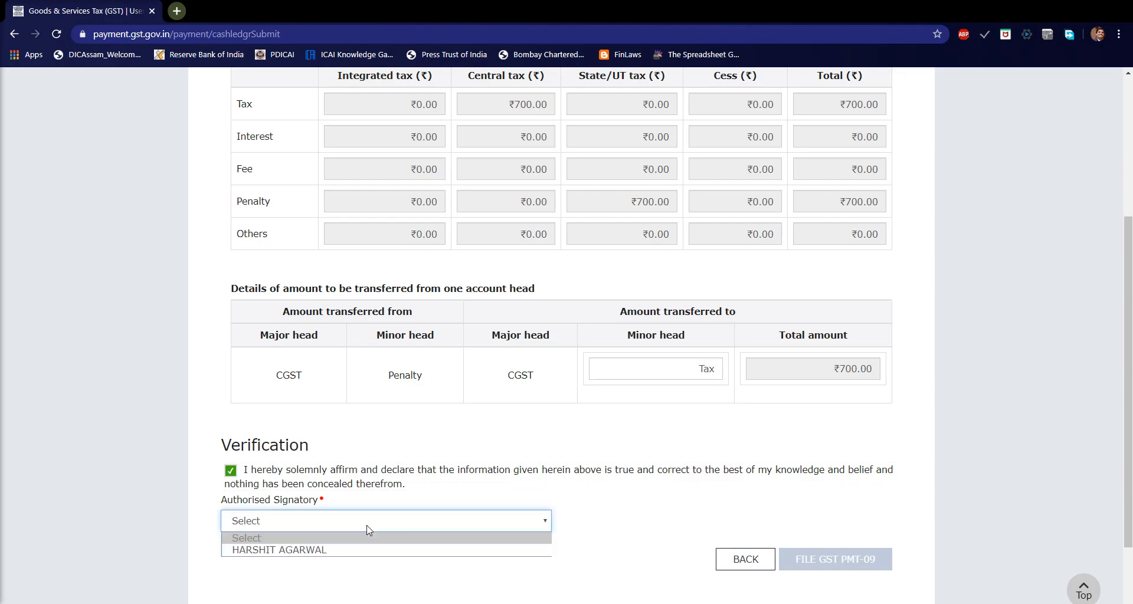
left_click(307, 554)
left_click(887, 560)
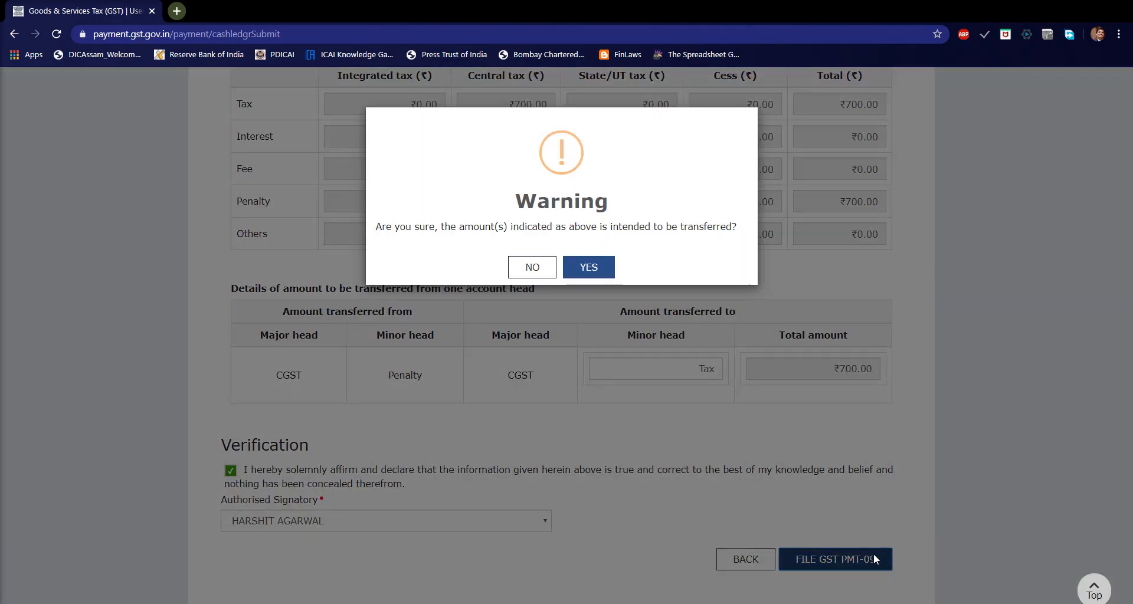
left_click(592, 268)
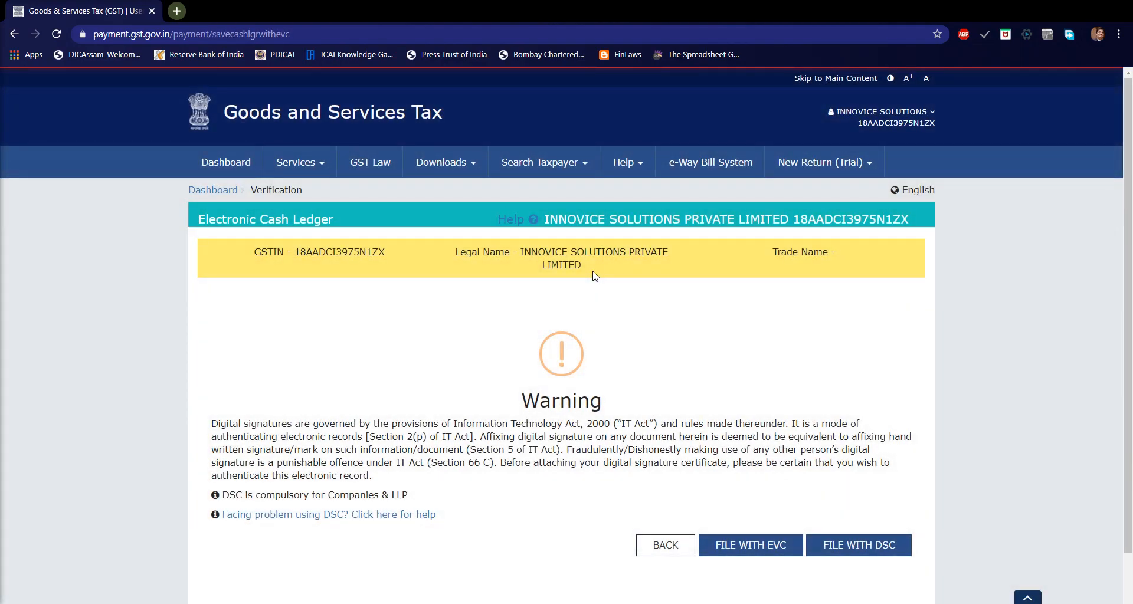